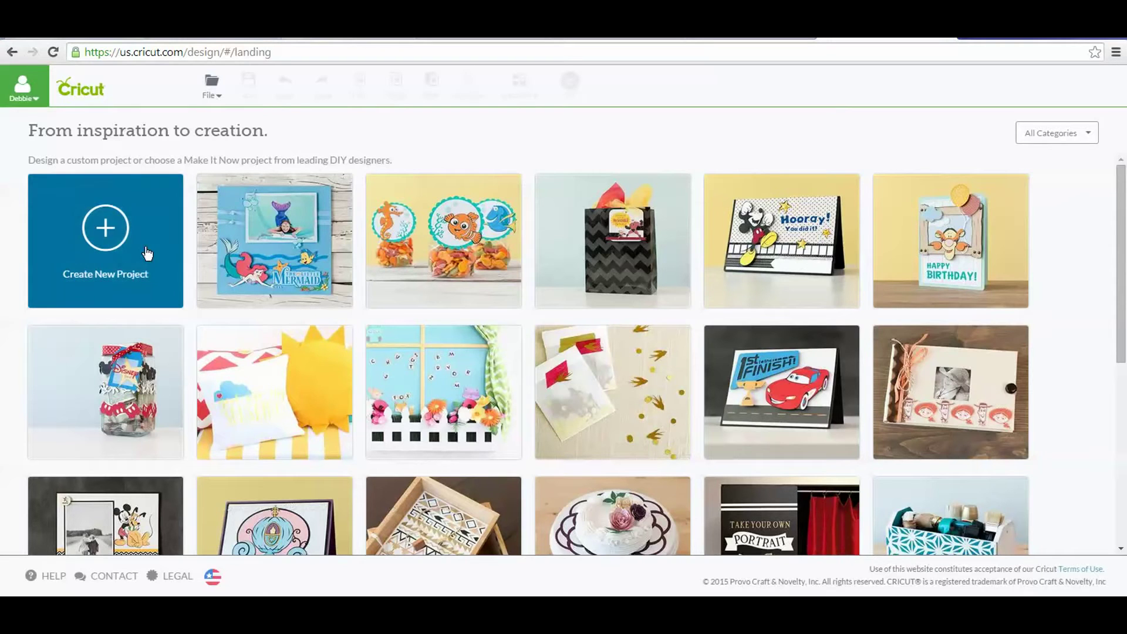
# Step: Start a new blank project and enter 'Anna' in the cartridge search box
pyautogui.click(109, 229)
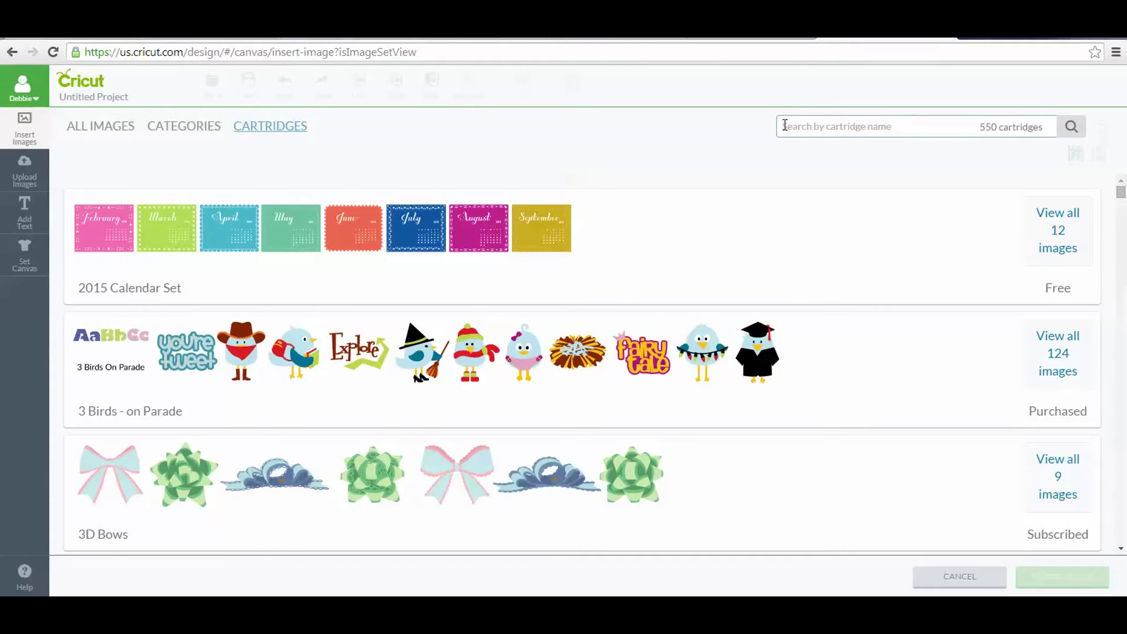
pyautogui.write('Anna')
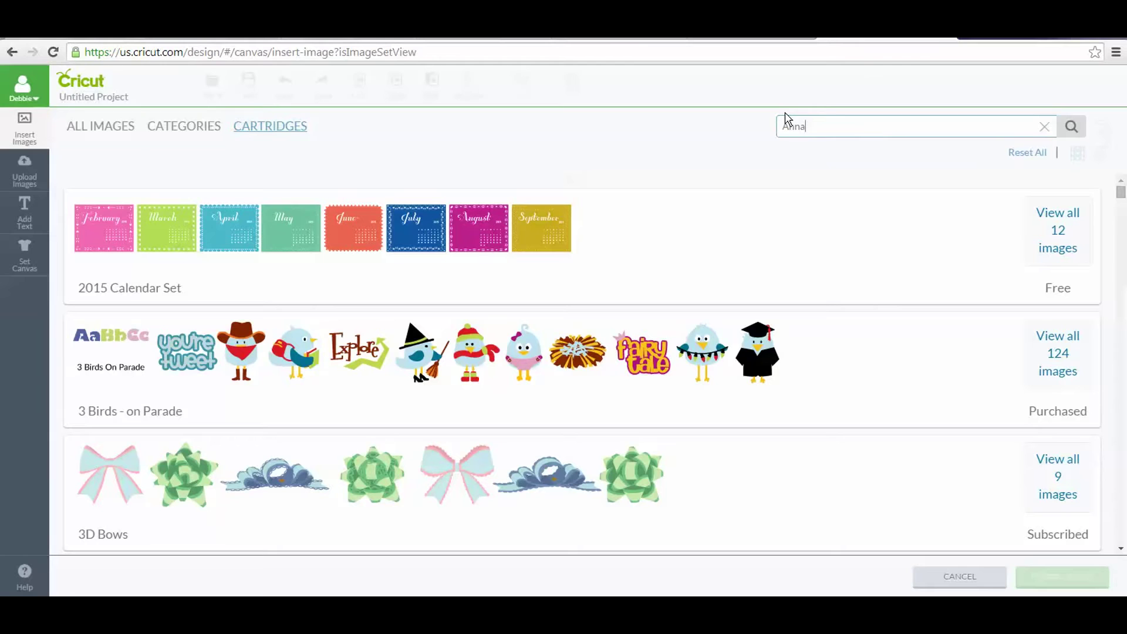
# Step: Run the 'Anna' cartridge search, narrowing the list to three Anna's cartridges
pyautogui.press('Return')
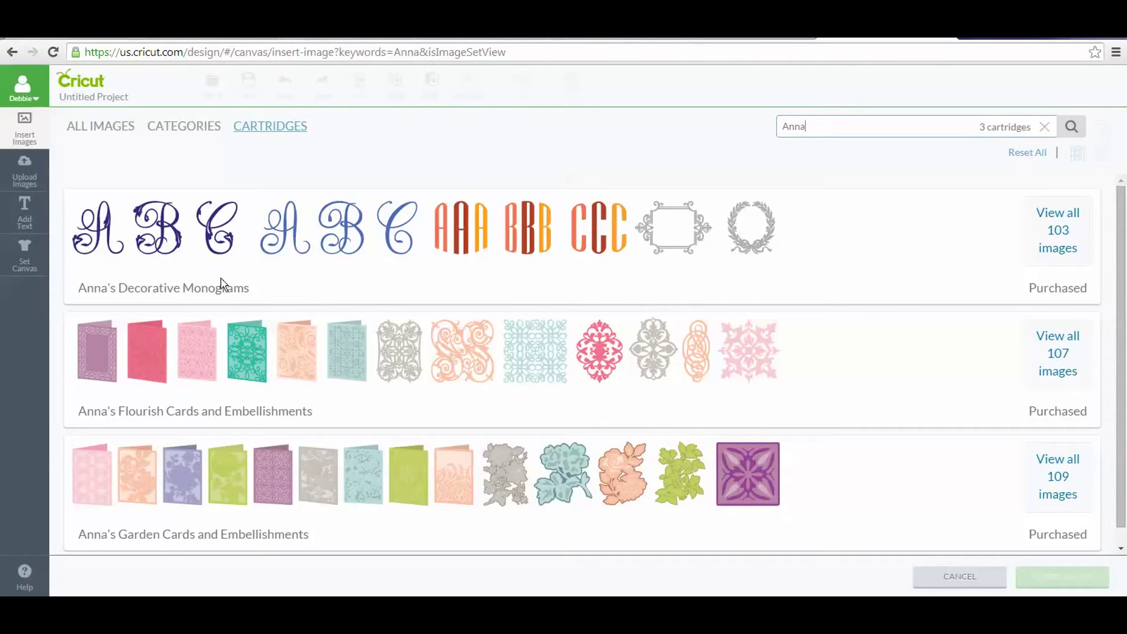
# Step: Show all 103 Anna's Decorative Monograms images and pick the DDD monogram and tall scroll frame
pyautogui.click(1067, 232)
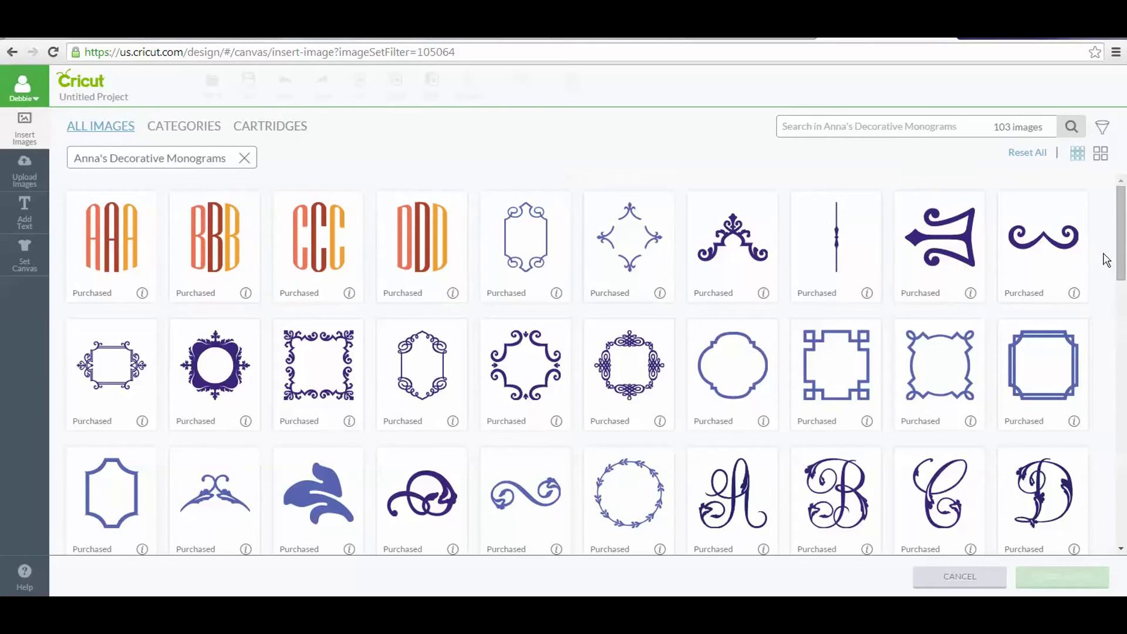
pyautogui.moveTo(1120, 253); pyautogui.dragTo(1122, 428)
pyautogui.scroll(-5, 1091, 476)
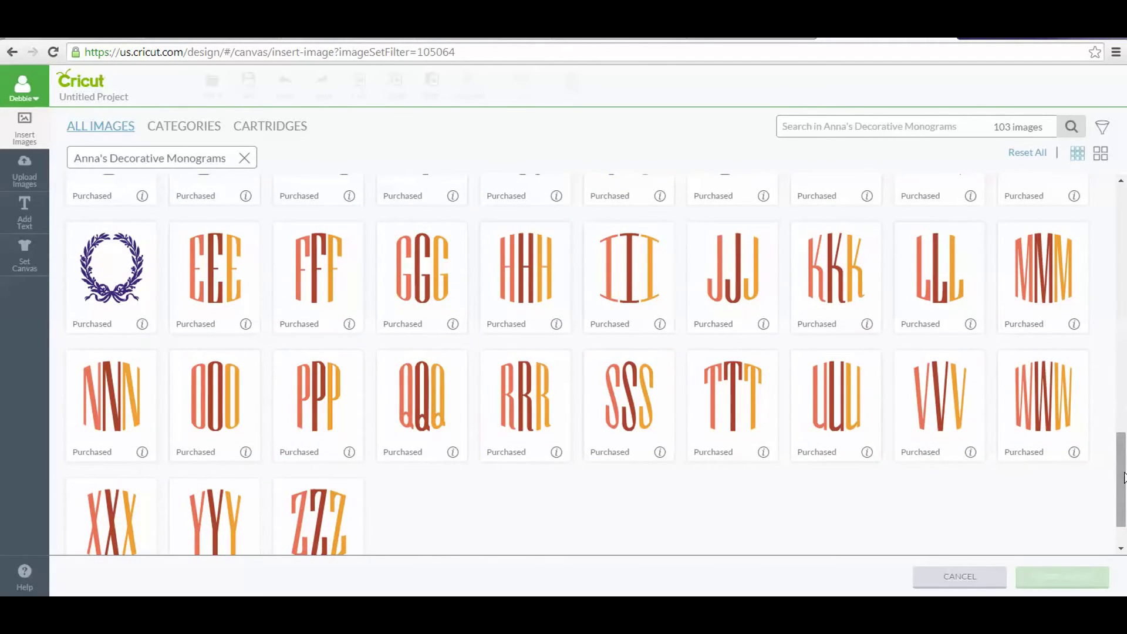
pyautogui.moveTo(1118, 482); pyautogui.dragTo(1112, 211)
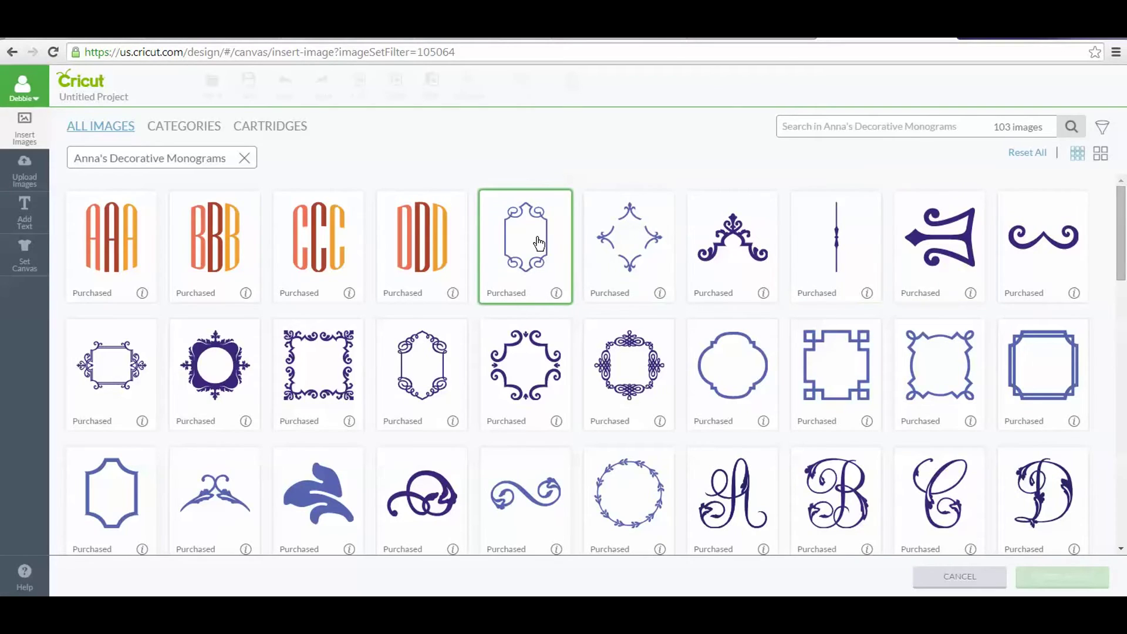
pyautogui.click(460, 205)
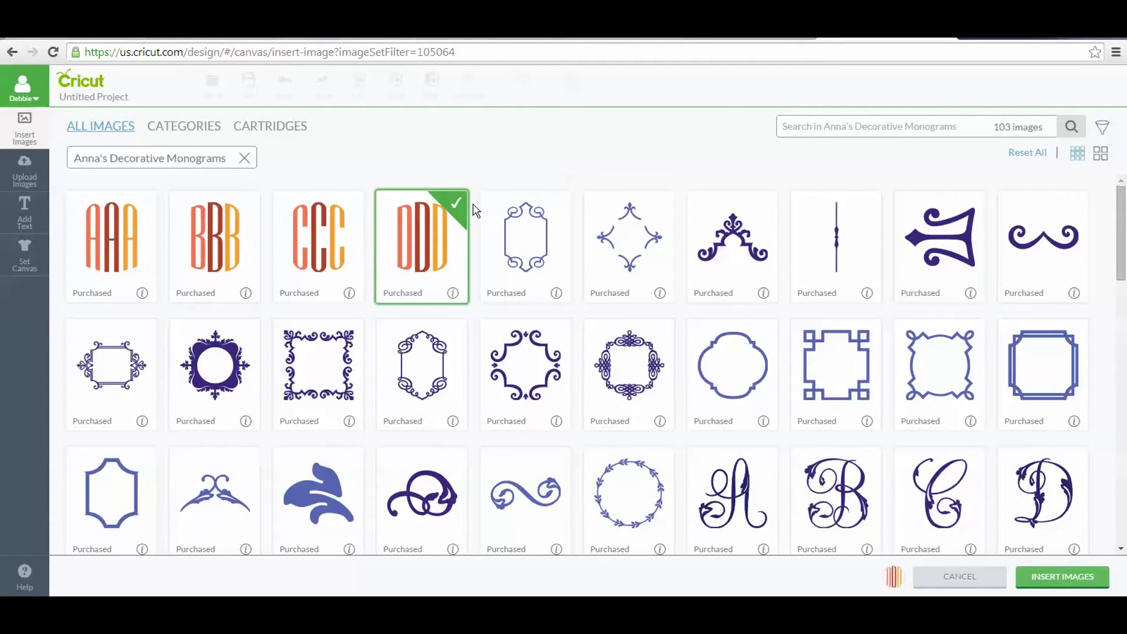
pyautogui.click(554, 208)
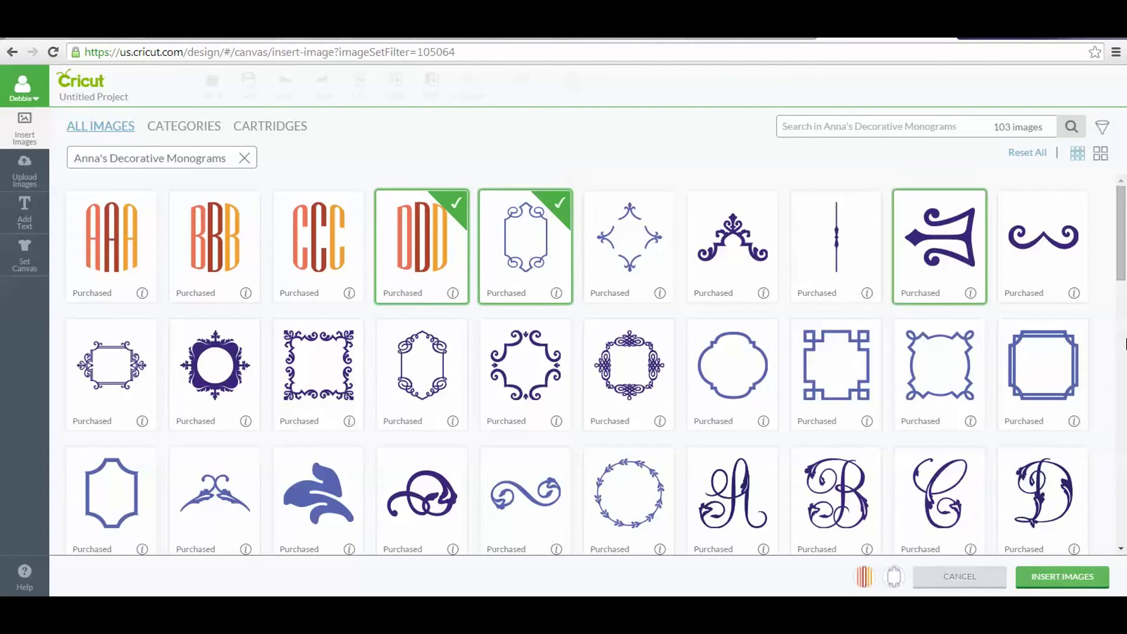
# Step: Further down the list, also pick the KKK and OOO monograms
pyautogui.moveTo(1122, 253); pyautogui.dragTo(1121, 450)
pyautogui.scroll(-3, 1121, 450)
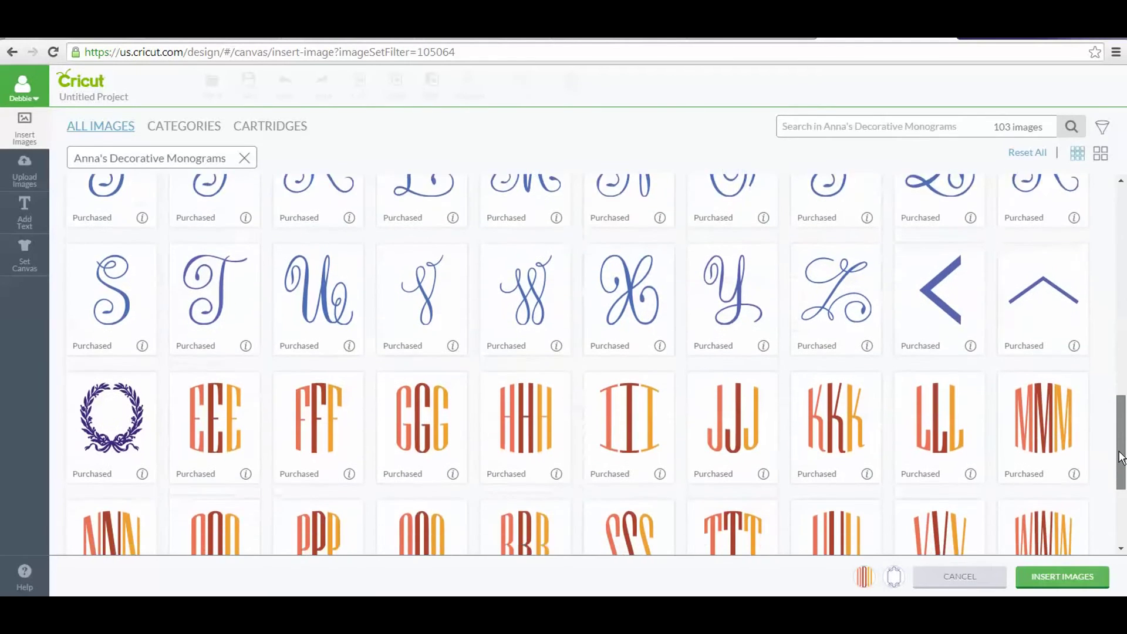
pyautogui.click(868, 306)
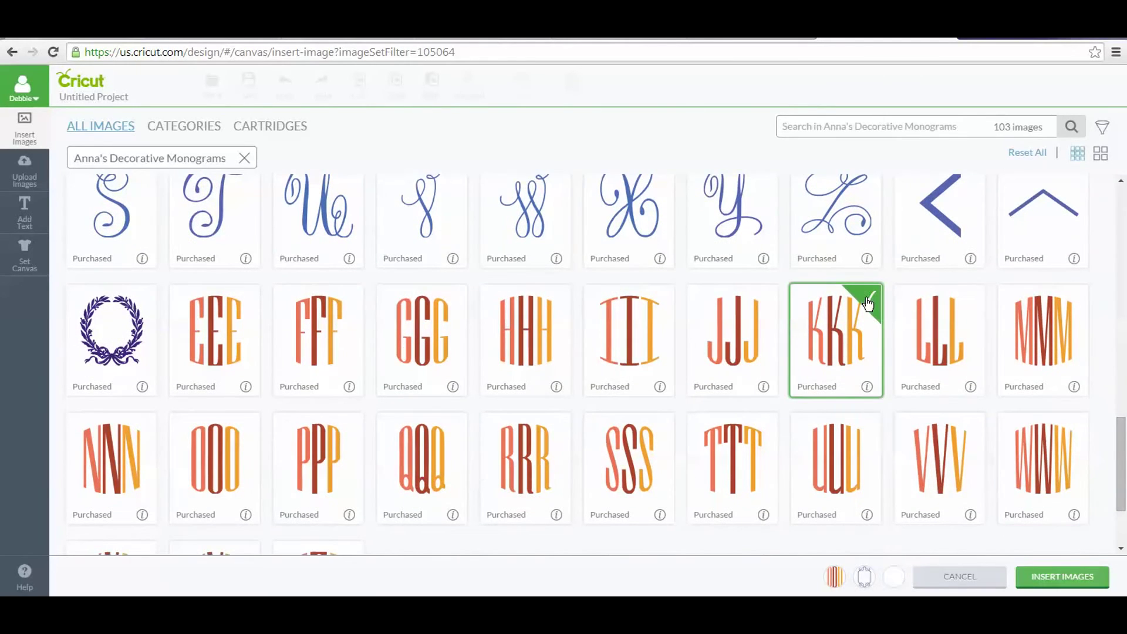
pyautogui.click(250, 439)
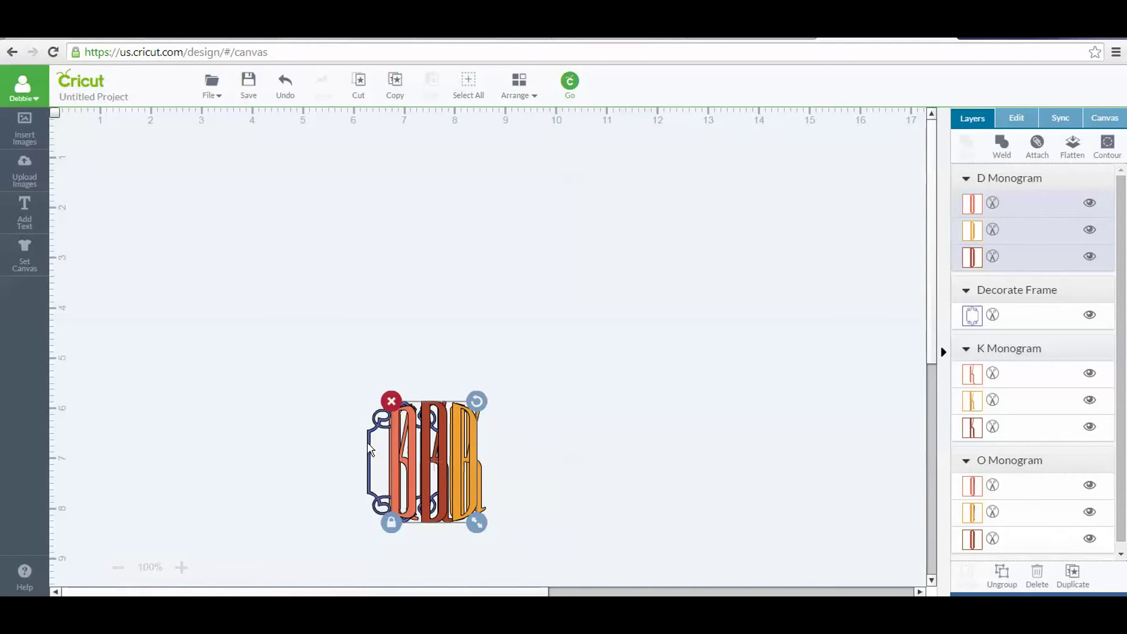
# Step: Pull the Decorate Frame from behind the monograms, enlarge it, and set it at the top left
pyautogui.moveTo(369, 444); pyautogui.dragTo(246, 411)
pyautogui.moveTo(317, 484); pyautogui.dragTo(452, 579)
pyautogui.moveTo(370, 533); pyautogui.dragTo(532, 523)
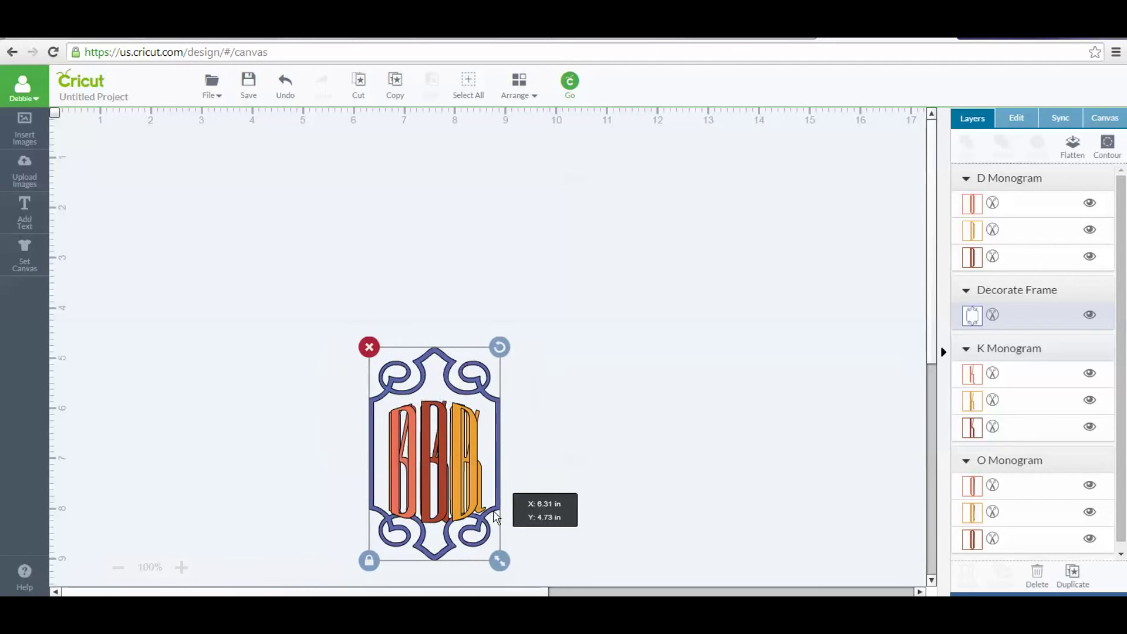
pyautogui.moveTo(495, 517); pyautogui.dragTo(497, 526)
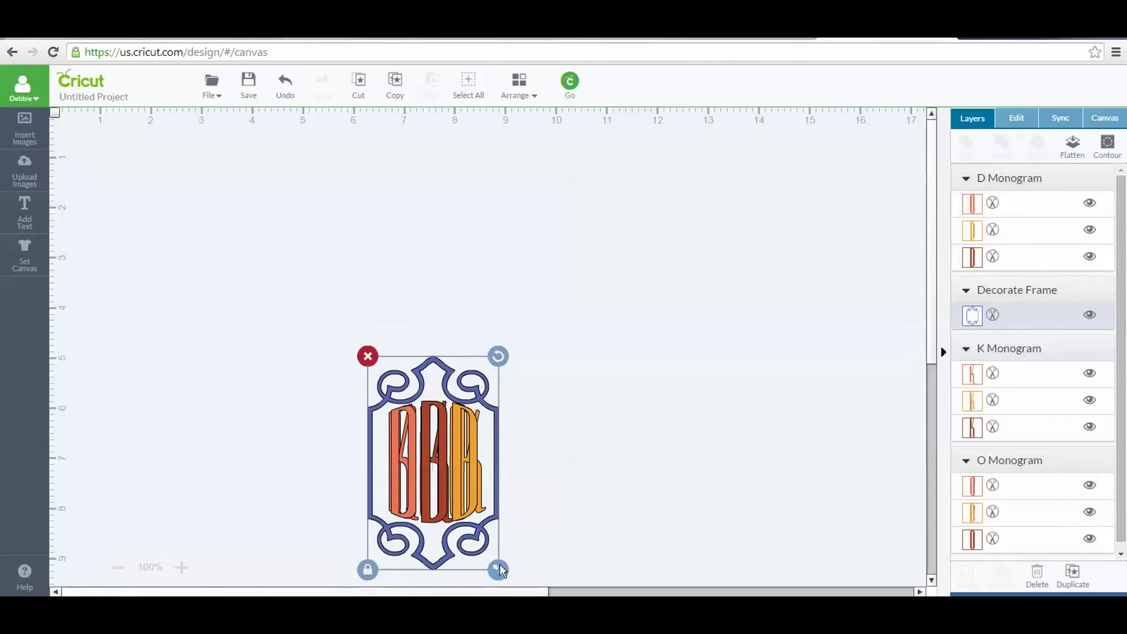
pyautogui.moveTo(498, 570); pyautogui.dragTo(250, 331)
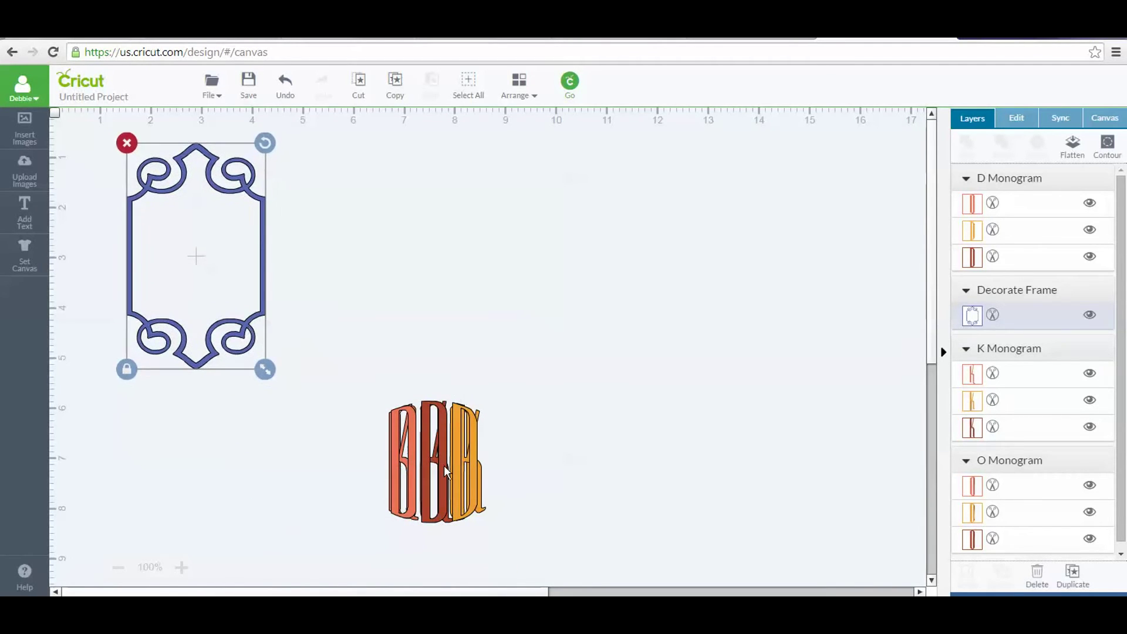
# Step: Separate the DDD, KKK and OOO monogram groups into a row beside the frame
pyautogui.click(444, 467)
pyautogui.moveTo(444, 466); pyautogui.dragTo(437, 257)
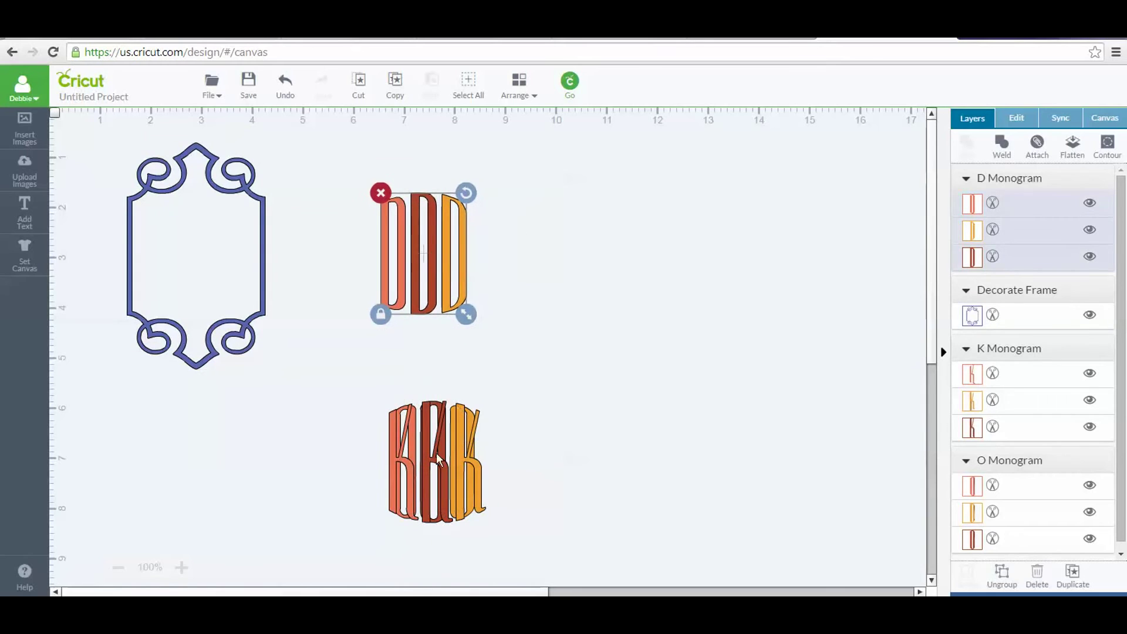
pyautogui.moveTo(451, 413); pyautogui.dragTo(578, 205)
pyautogui.moveTo(419, 485); pyautogui.dragTo(680, 288)
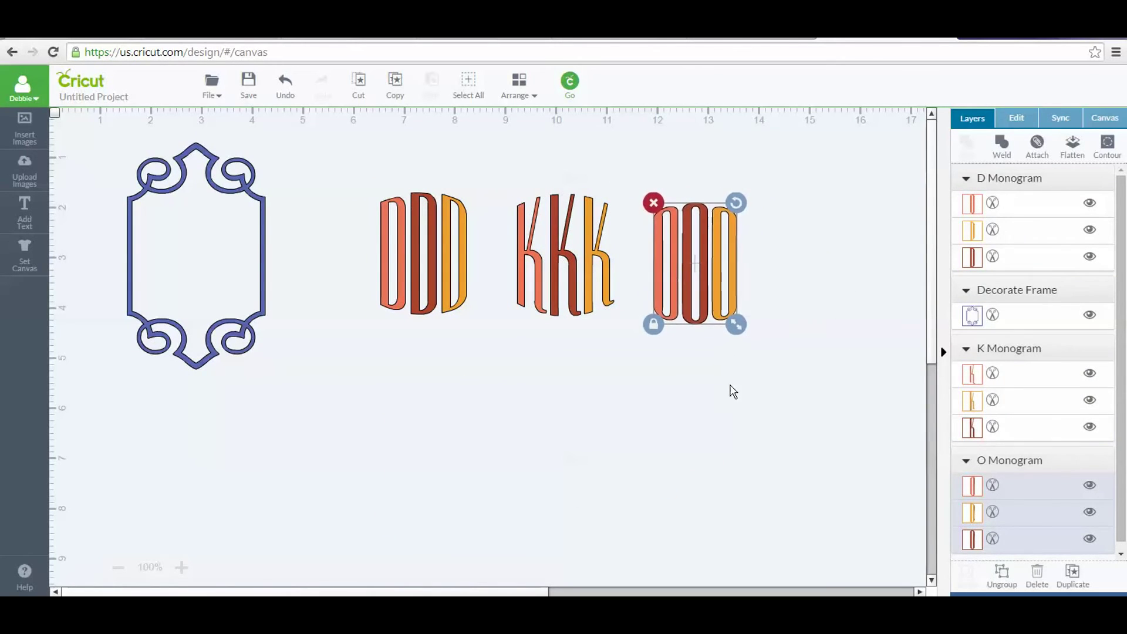
pyautogui.click(724, 414)
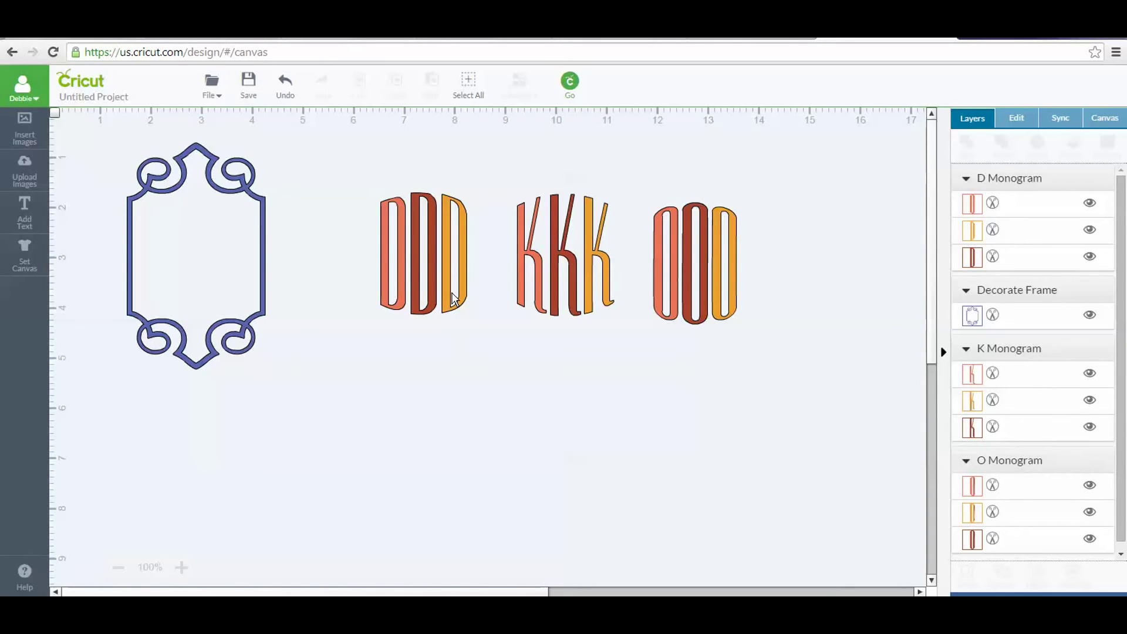
# Step: Ungroup the D, K and O monograms so each letter becomes its own layer
pyautogui.click(413, 198)
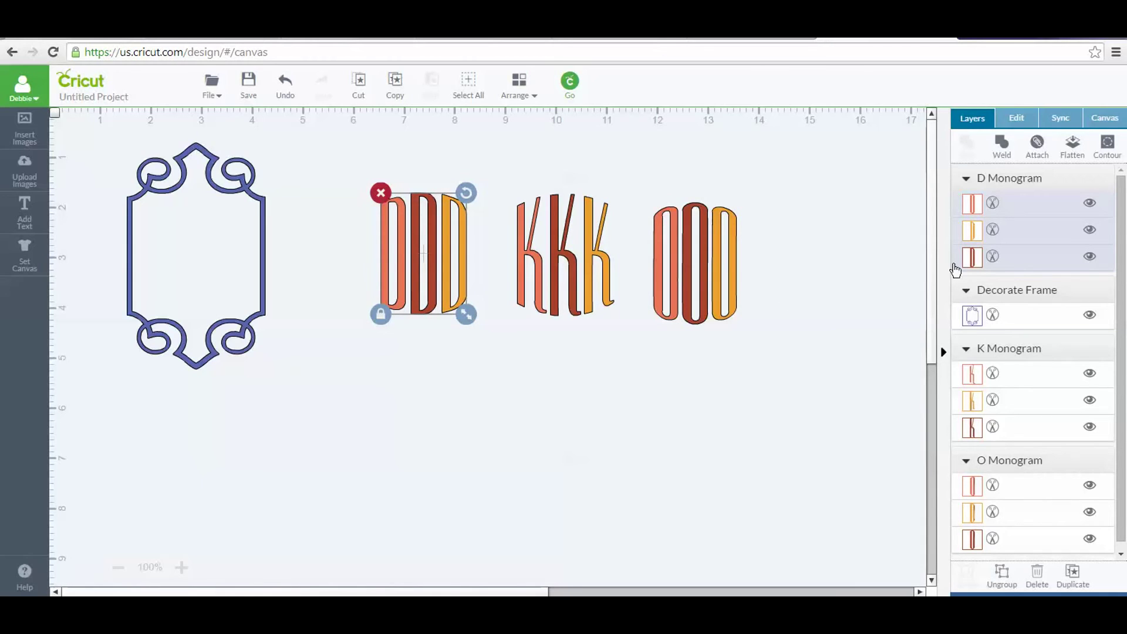
pyautogui.click(1006, 576)
pyautogui.click(584, 309)
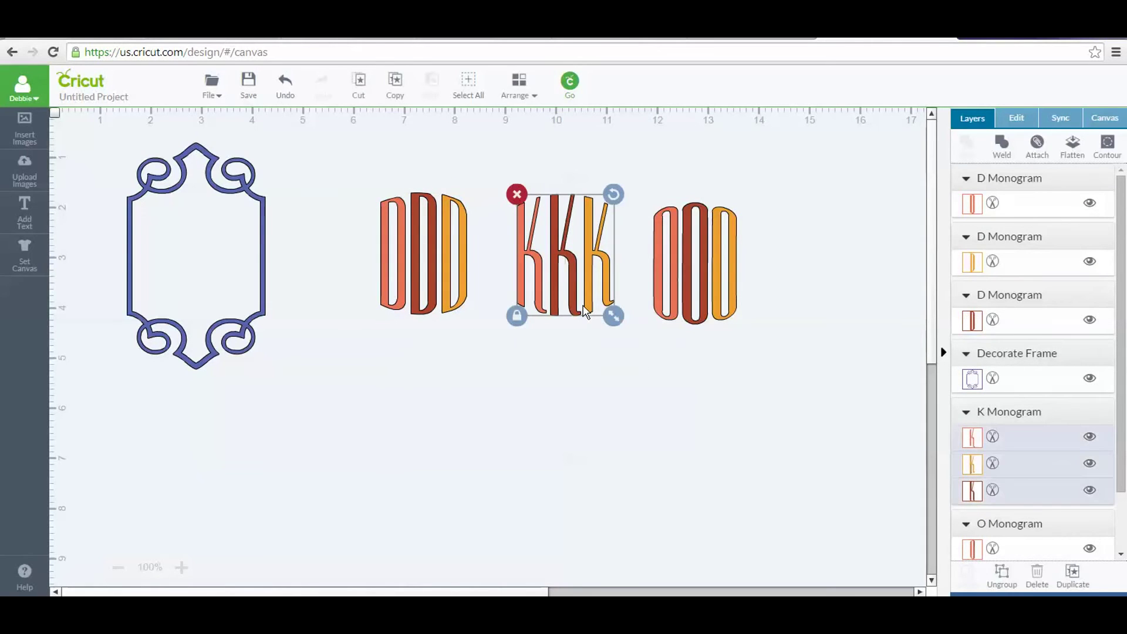
pyautogui.click(1001, 573)
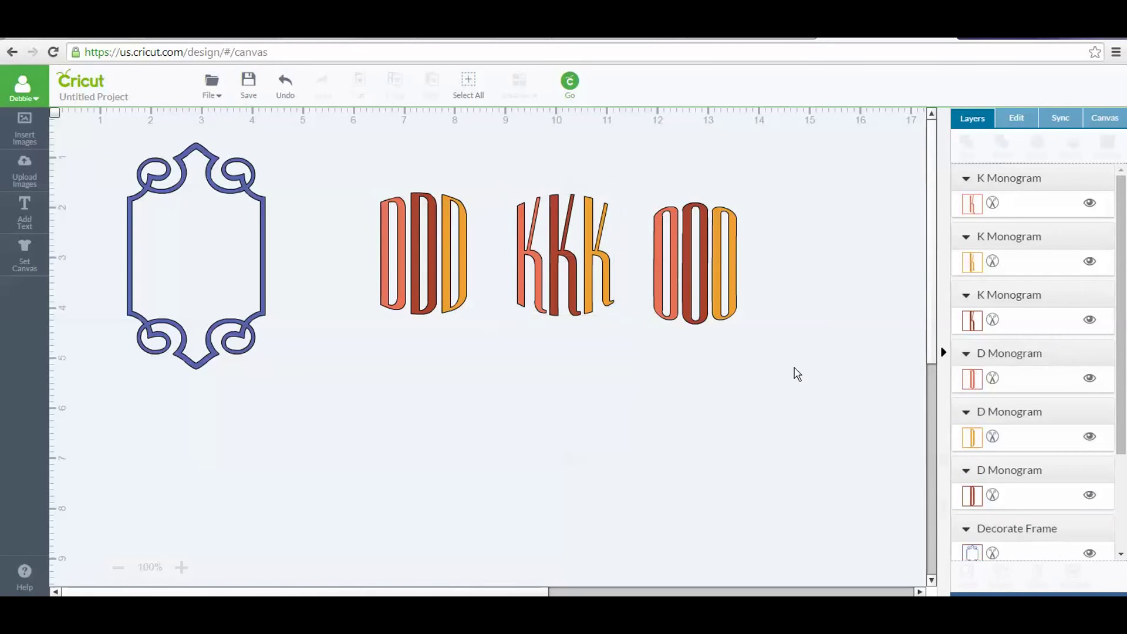
pyautogui.click(724, 310)
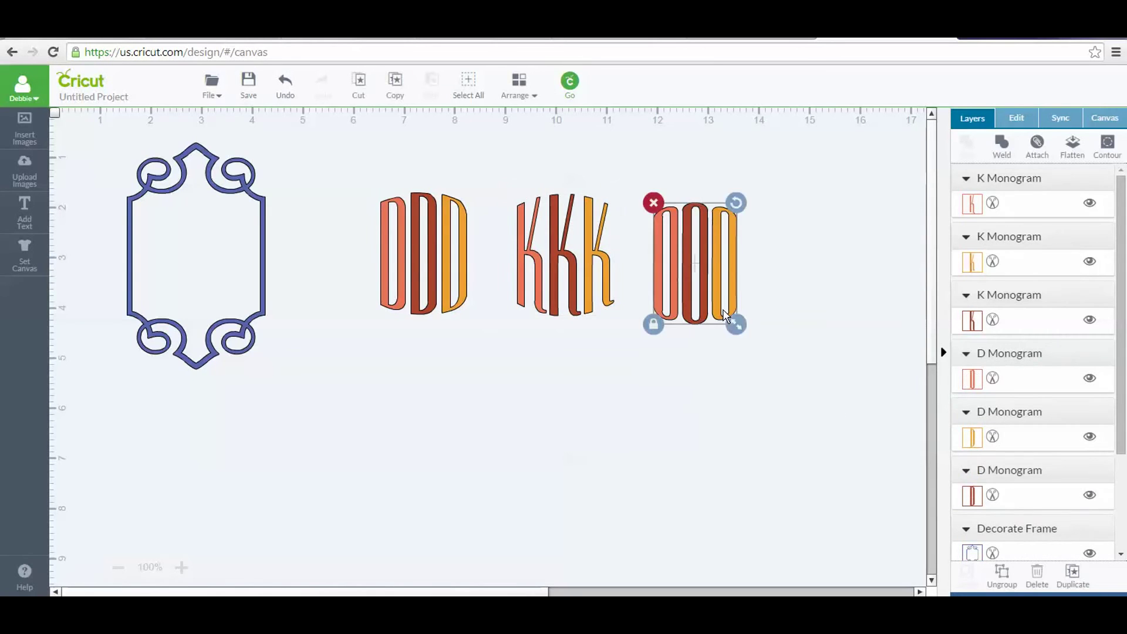
pyautogui.click(1006, 577)
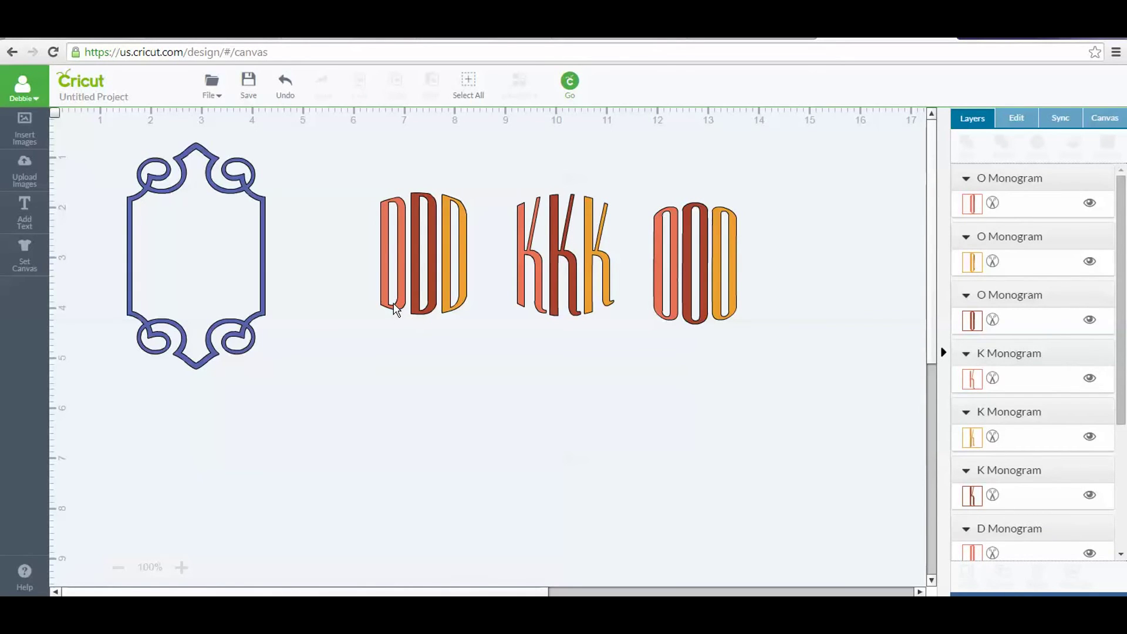
# Step: Move the first salmon D into the blue frame, then select the dark middle O
pyautogui.moveTo(394, 309); pyautogui.dragTo(162, 308)
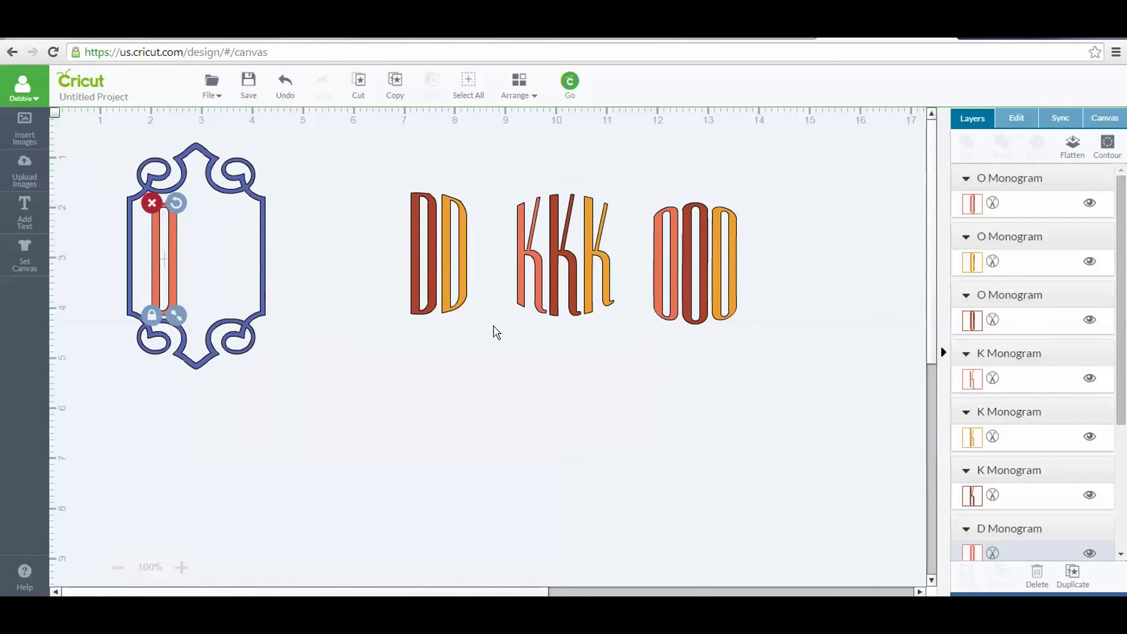
pyautogui.click(558, 311)
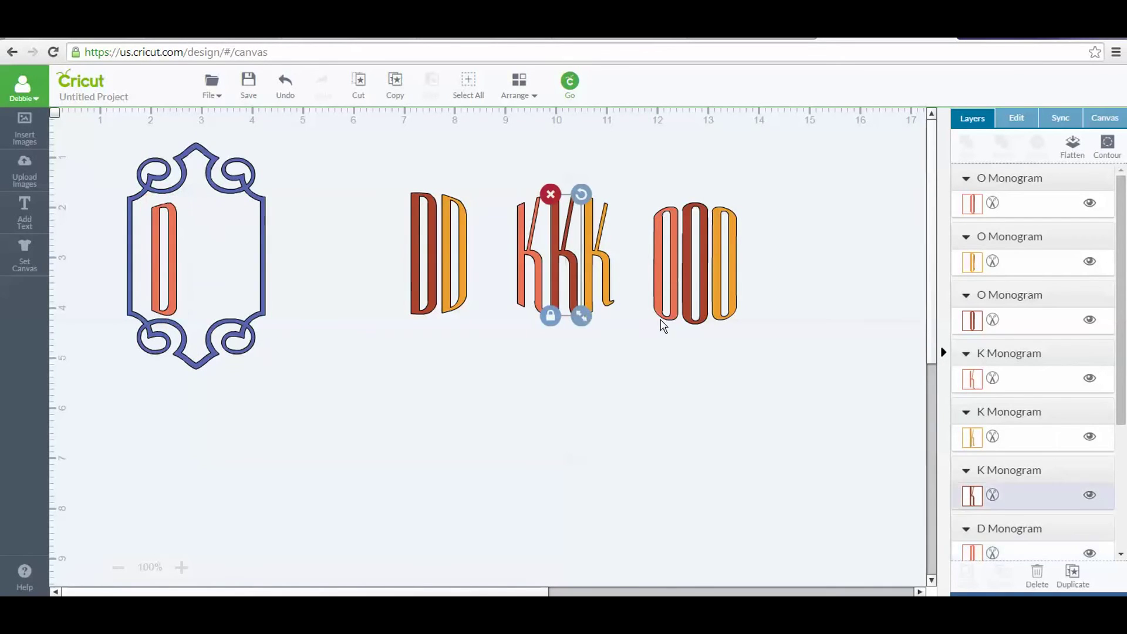
pyautogui.click(697, 325)
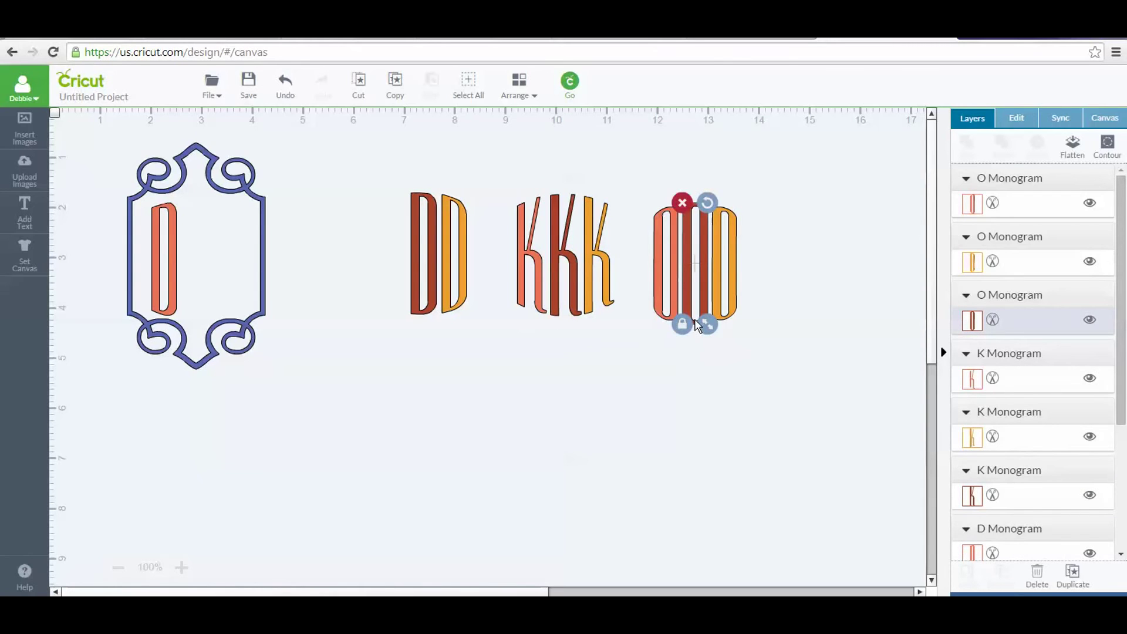
pyautogui.moveTo(698, 326)
pyautogui.mouseDown()
pyautogui.moveTo(675, 341)
pyautogui.moveTo(418, 375)
pyautogui.moveTo(198, 317)
pyautogui.moveTo(493, 347)
pyautogui.moveTo(697, 322)
pyautogui.mouseUp()
# Step: Reposition the salmon D inside the blue frame
pyautogui.click(360, 396)
pyautogui.moveTo(168, 276); pyautogui.dragTo(473, 285)
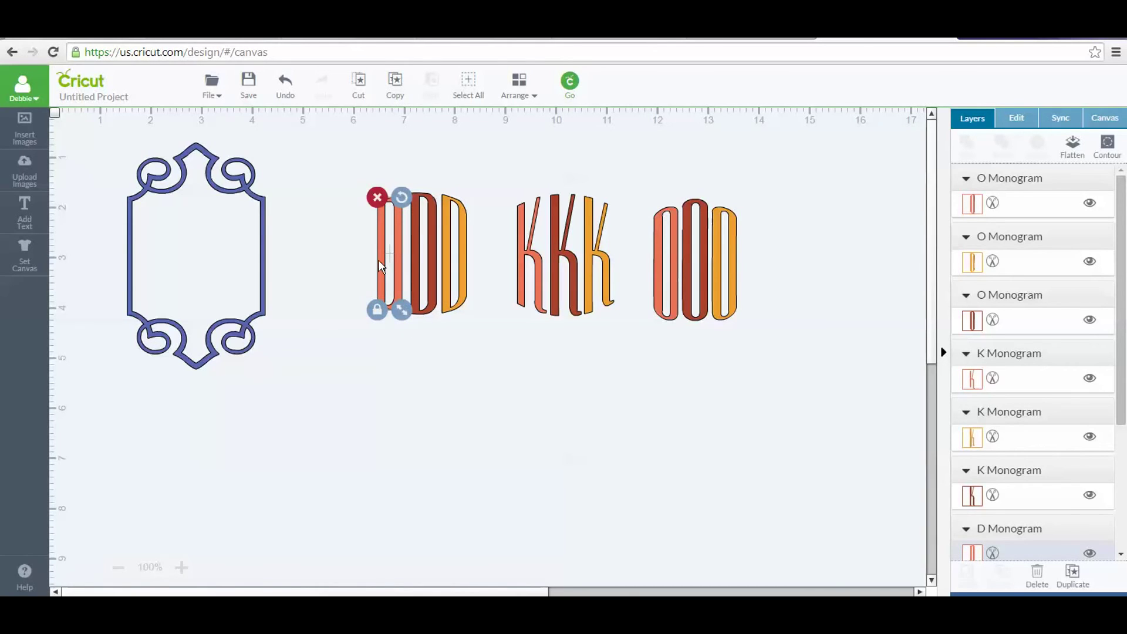
pyautogui.moveTo(381, 269); pyautogui.dragTo(152, 267)
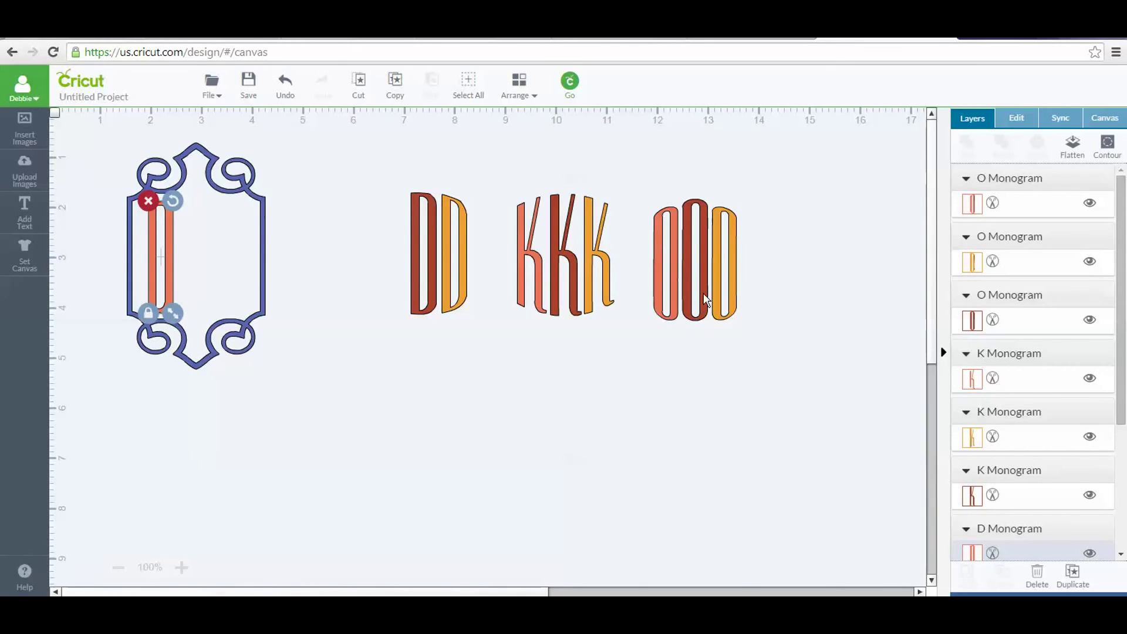
# Step: Move the dark middle O and then the orange K into the frame after the D
pyautogui.click(694, 207)
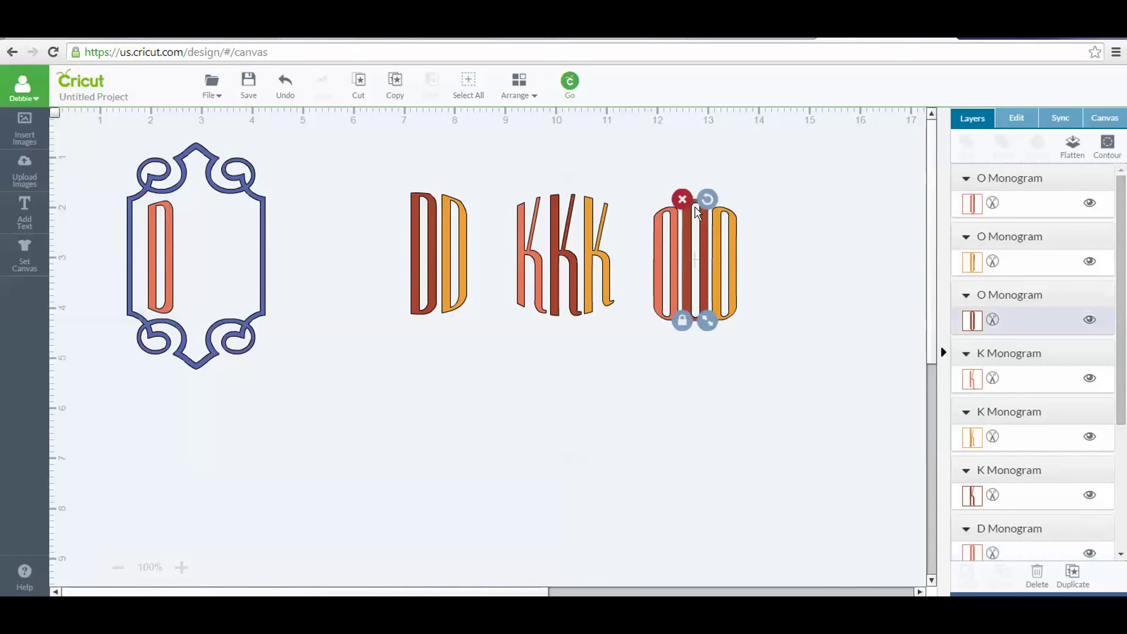
pyautogui.moveTo(694, 207); pyautogui.dragTo(196, 205)
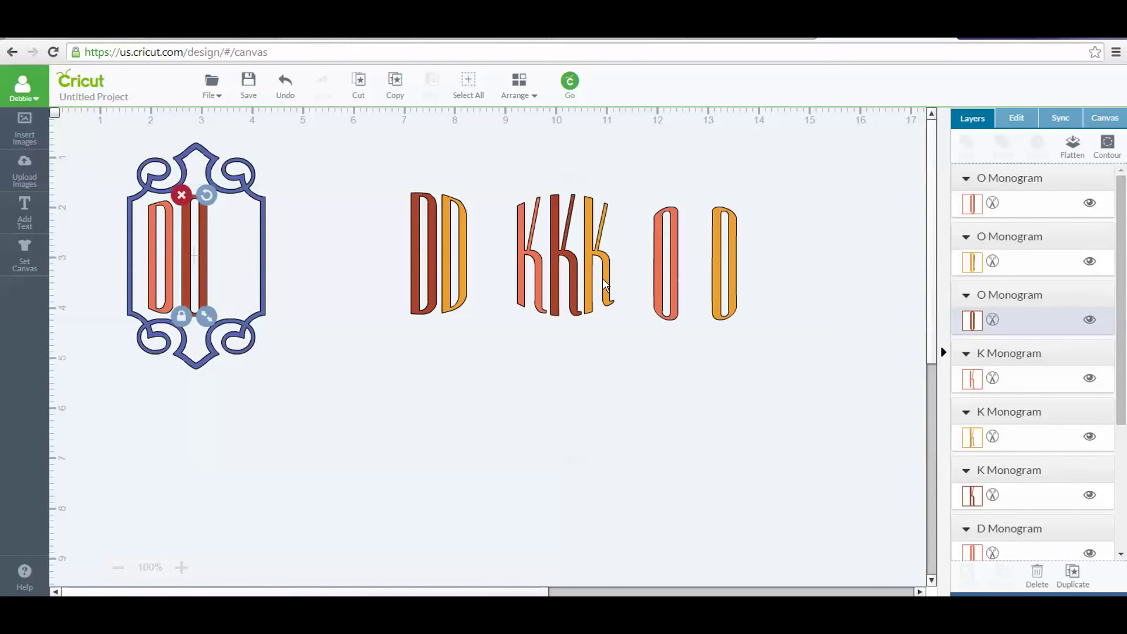
pyautogui.moveTo(603, 285); pyautogui.dragTo(237, 279)
pyautogui.click(327, 354)
pyautogui.click(332, 312)
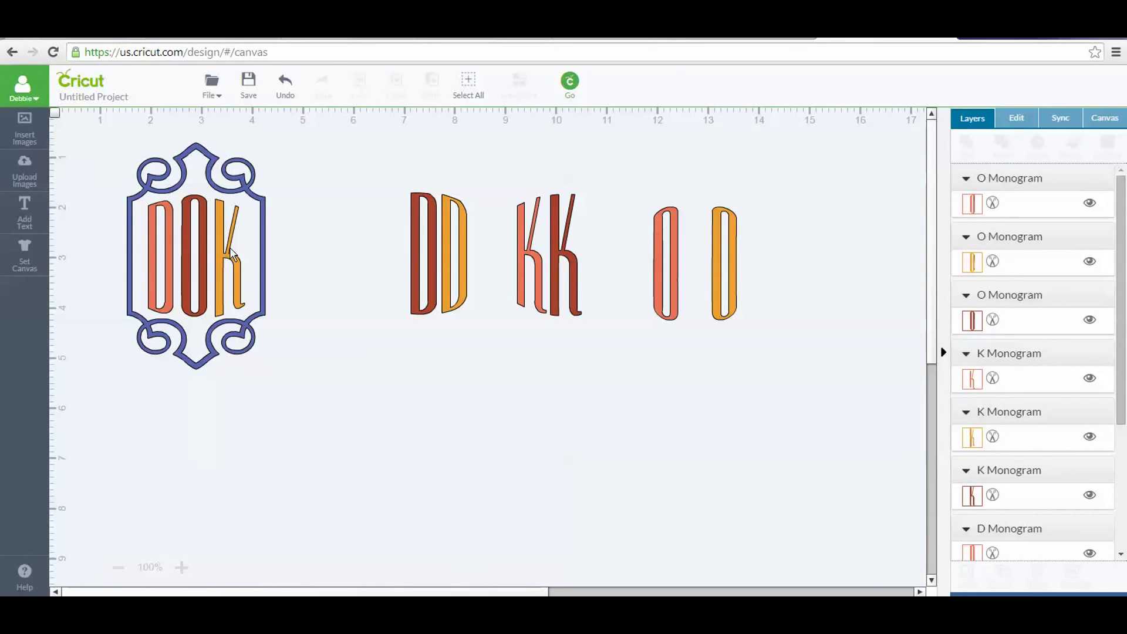
# Step: Nudge the O up slightly and resize the orange K to fit the frame
pyautogui.click(203, 317)
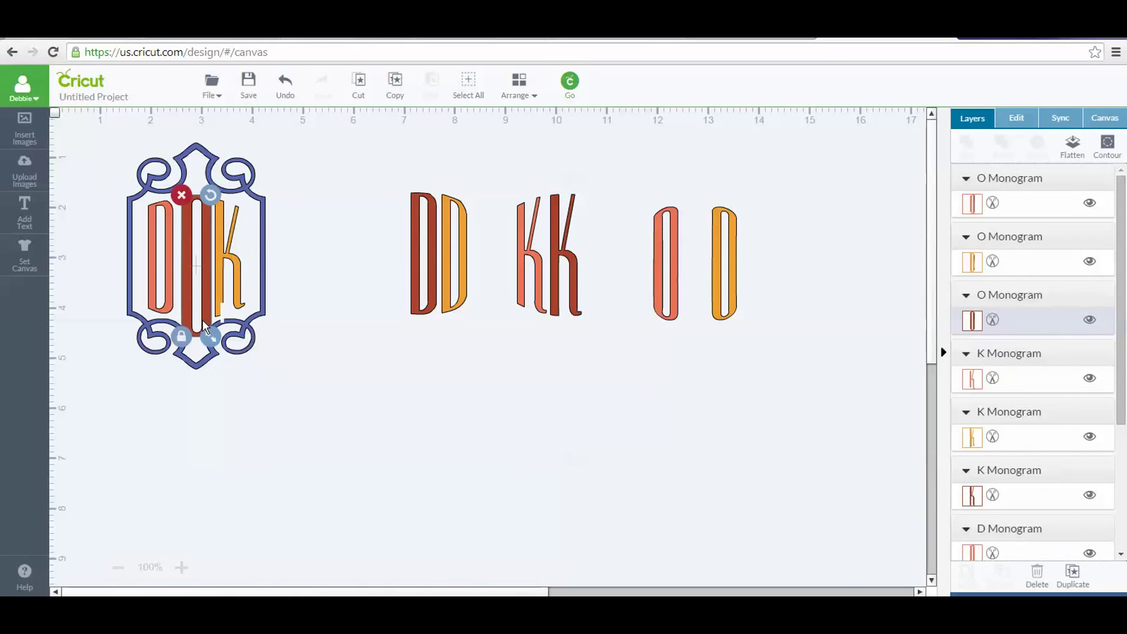
pyautogui.moveTo(202, 319); pyautogui.dragTo(201, 312)
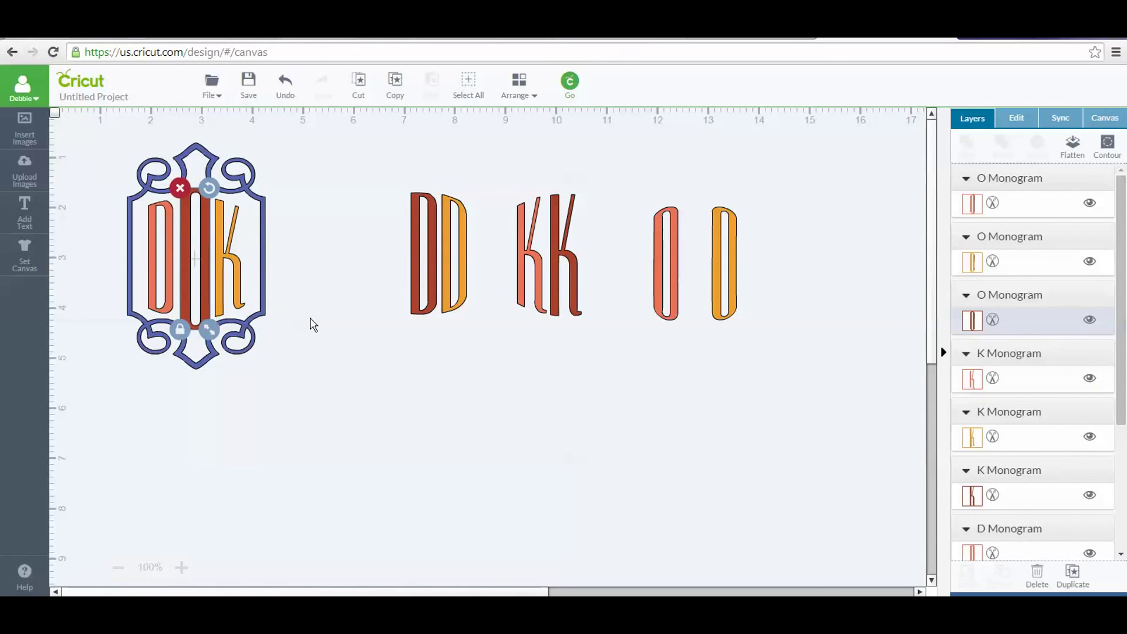
pyautogui.click(315, 318)
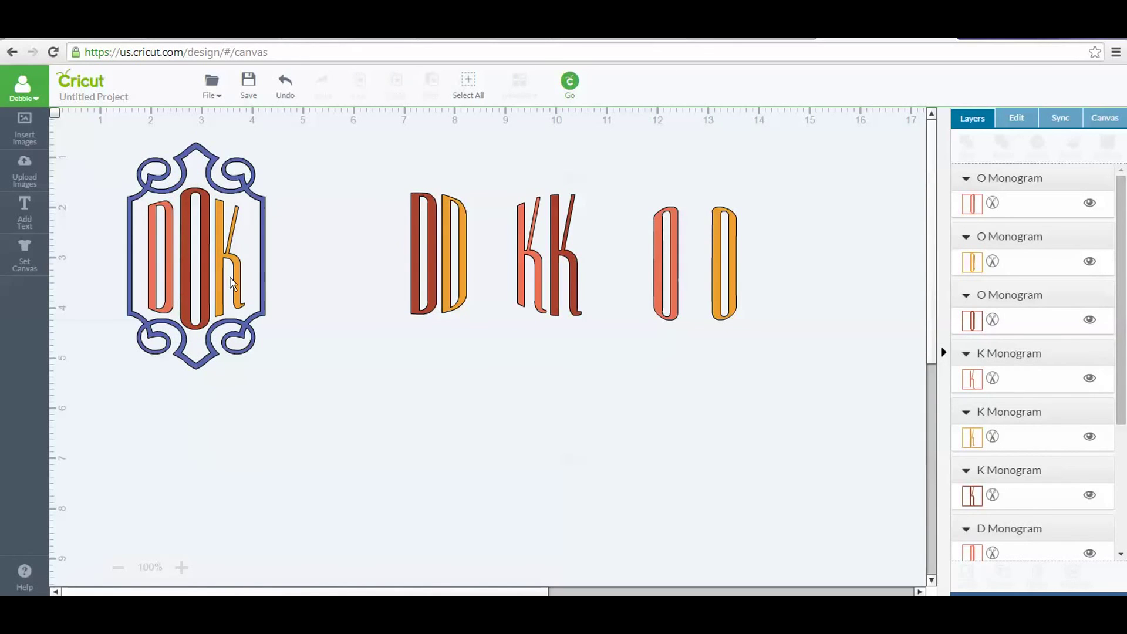
pyautogui.moveTo(233, 284); pyautogui.dragTo(236, 278)
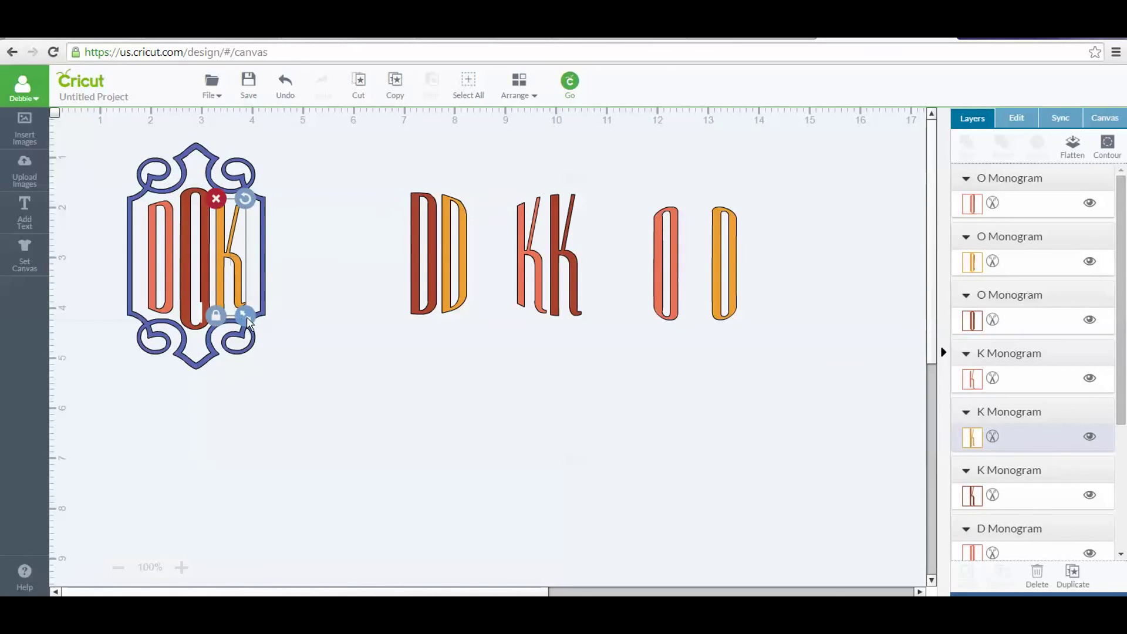
pyautogui.moveTo(247, 318)
pyautogui.mouseDown()
pyautogui.moveTo(240, 292)
pyautogui.moveTo(255, 297)
pyautogui.mouseUp()
pyautogui.click(282, 327)
# Step: Shrink the salmon D to sit at X 1.96 in, Y 1.86 in, and nudge the frame up-left
pyautogui.click(163, 309)
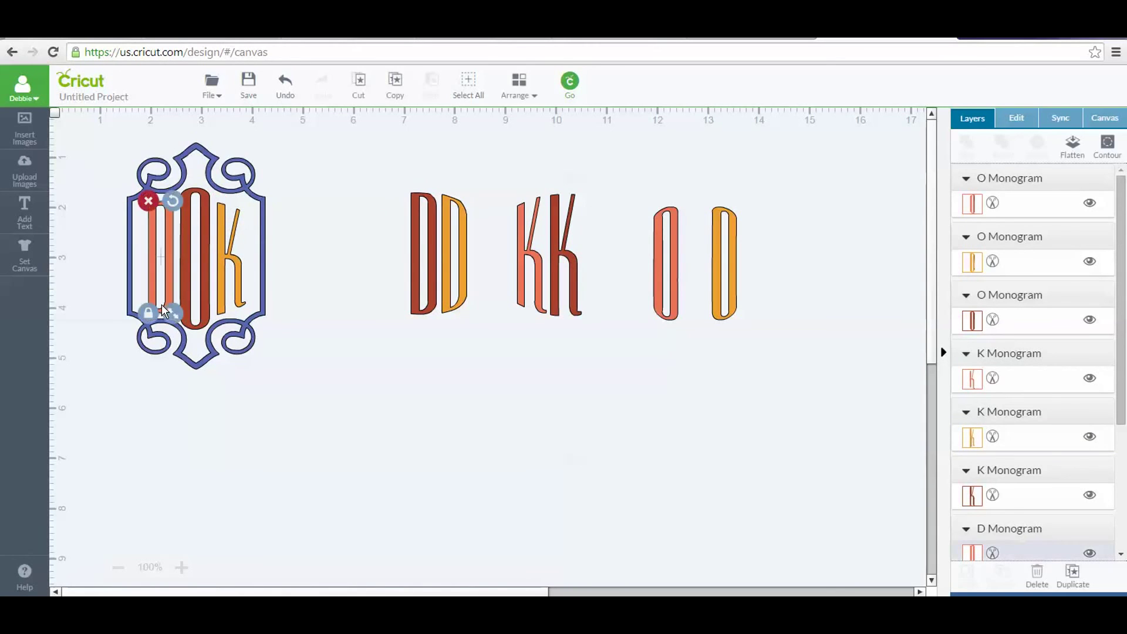
pyautogui.moveTo(164, 313); pyautogui.dragTo(166, 301)
pyautogui.click(504, 317)
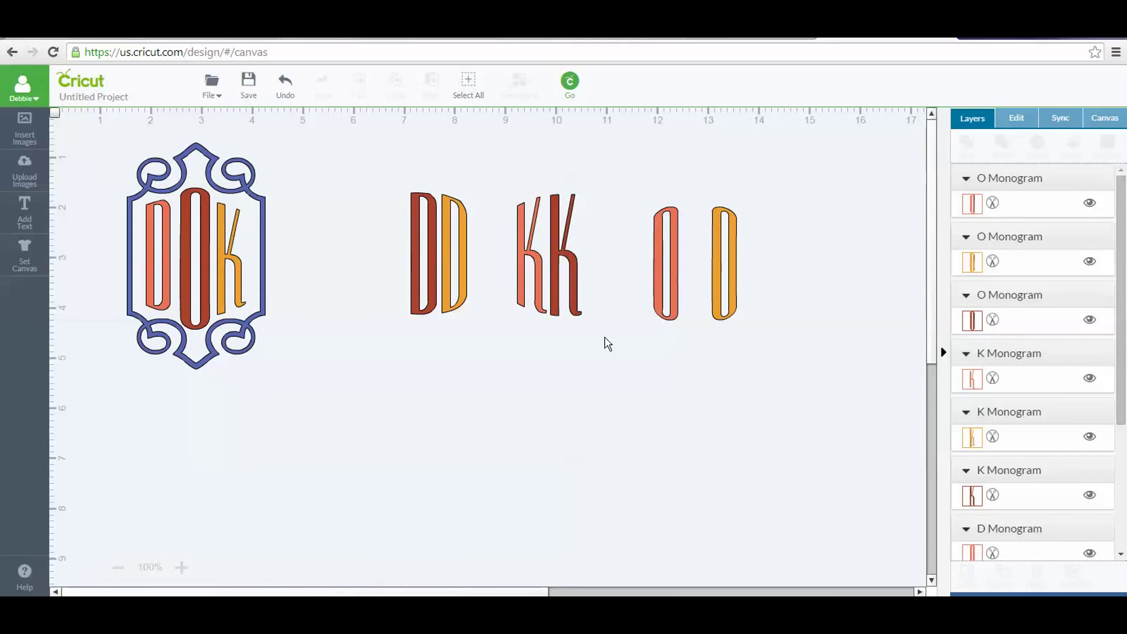
pyautogui.click(157, 304)
pyautogui.click(371, 383)
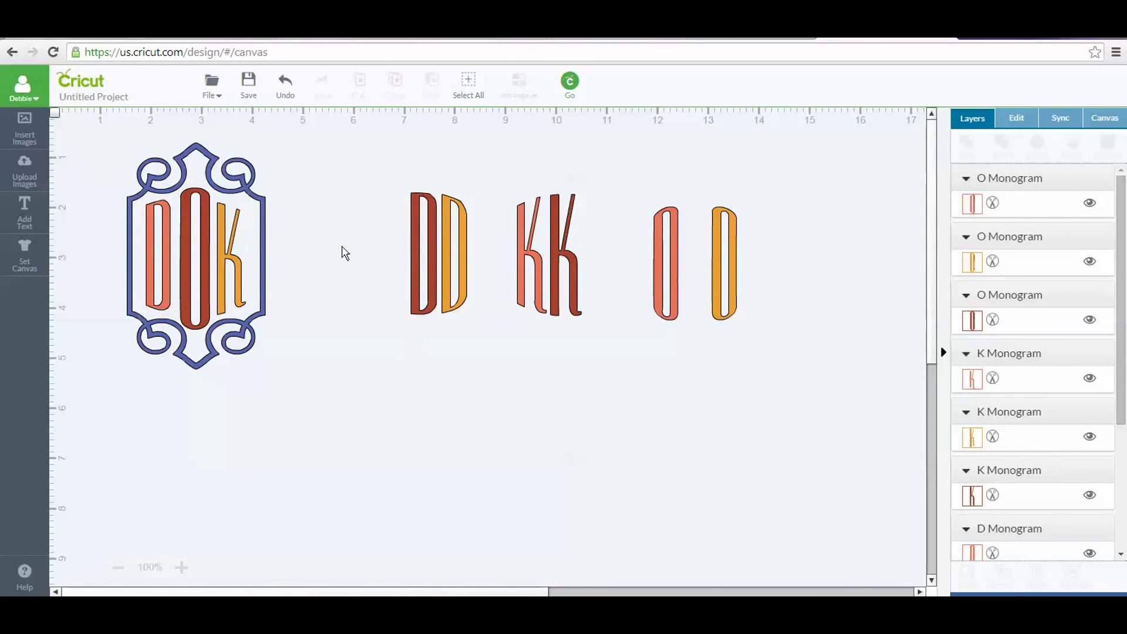
pyautogui.click(263, 256)
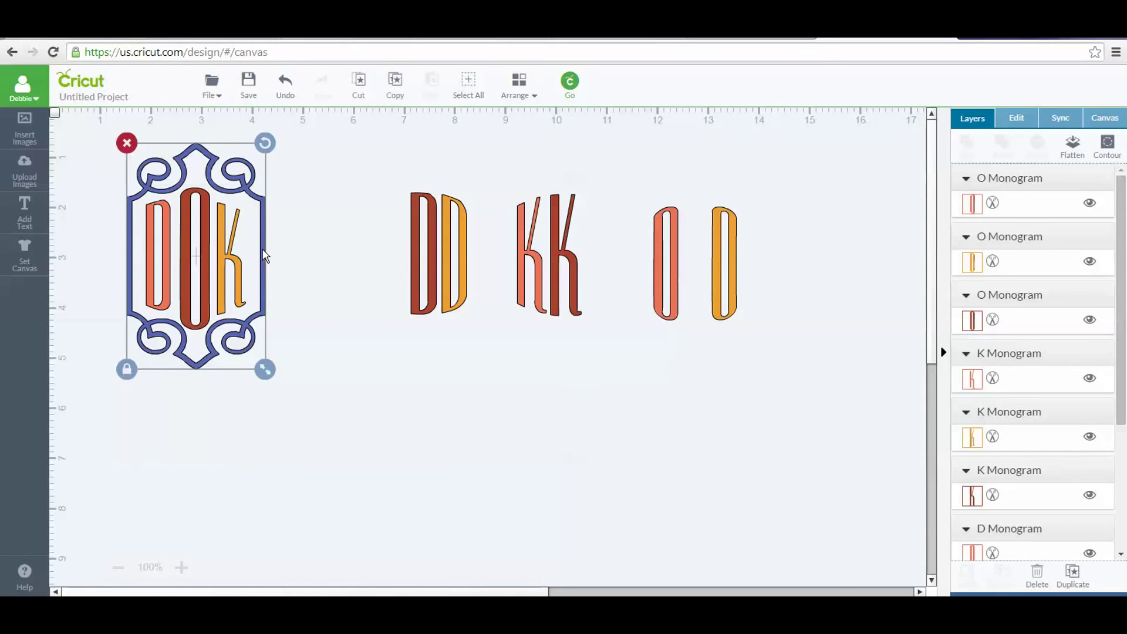
pyautogui.moveTo(263, 249); pyautogui.dragTo(261, 248)
pyautogui.click(290, 281)
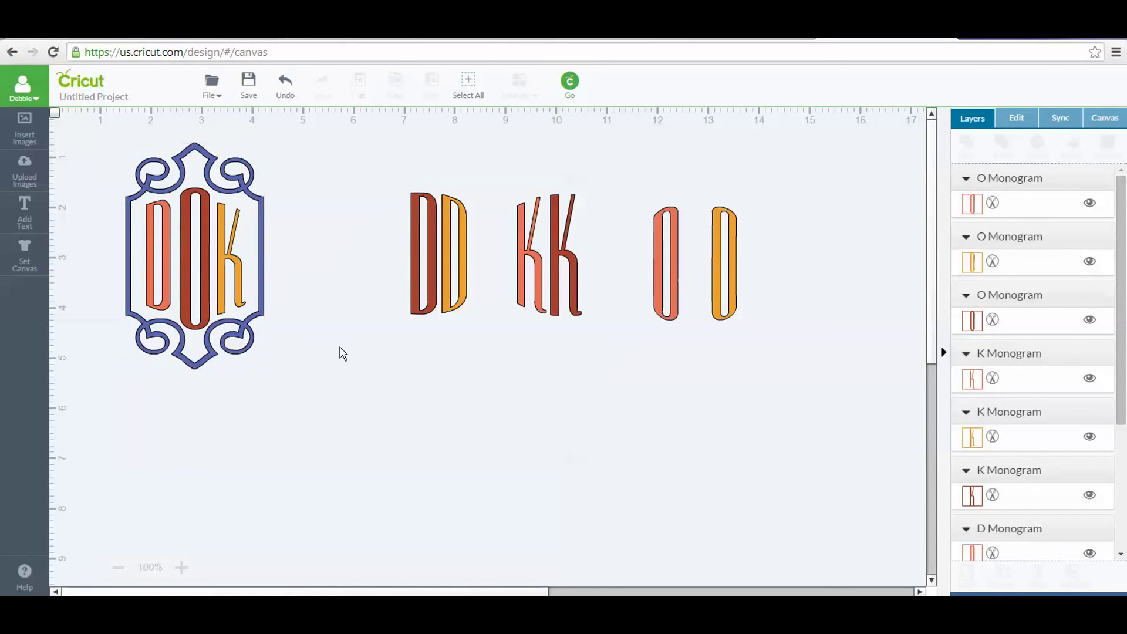